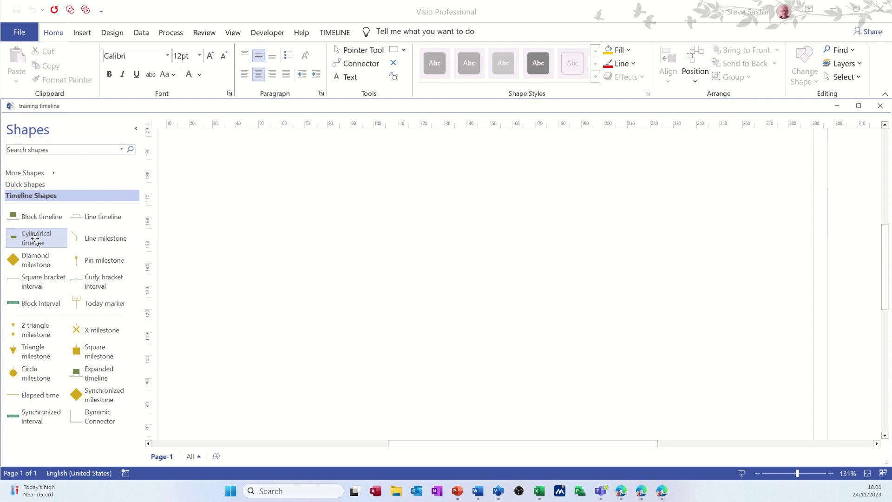
- Drop a cylindrical timeline dated 27/10/2023–26/04/2024 with monthly markers and an end arrowhead
{"action": "left_click_drag", "start_coordinate": [48, 238], "coordinate": [478, 208]}
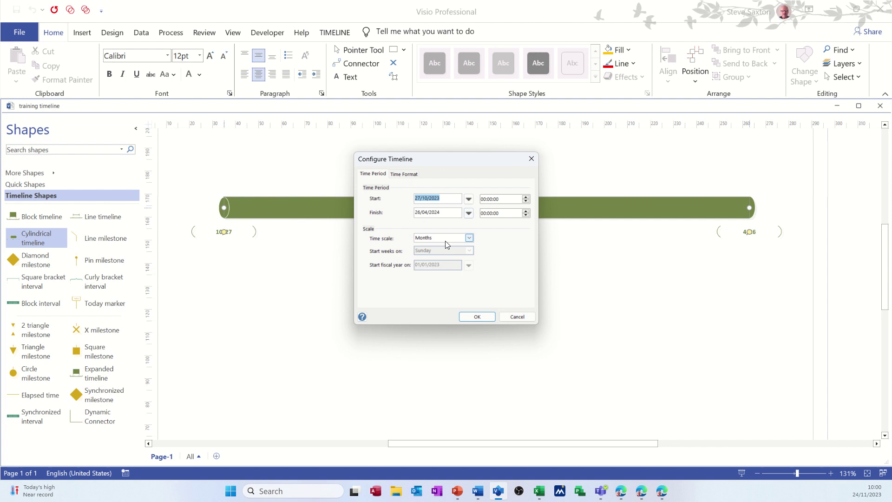
{"action": "left_click", "coordinate": [479, 317]}
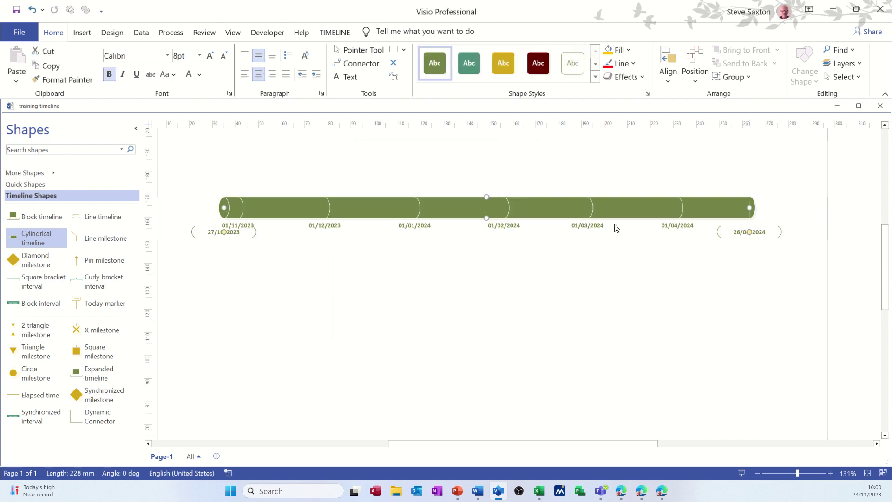
{"action": "right_click", "coordinate": [694, 210]}
{"action": "mouse_move", "coordinate": [717, 258]}
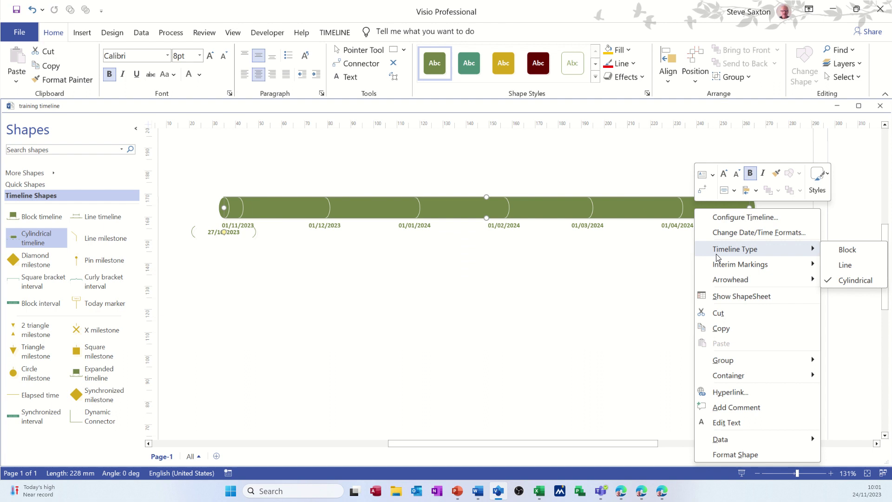
{"action": "mouse_move", "coordinate": [720, 280]}
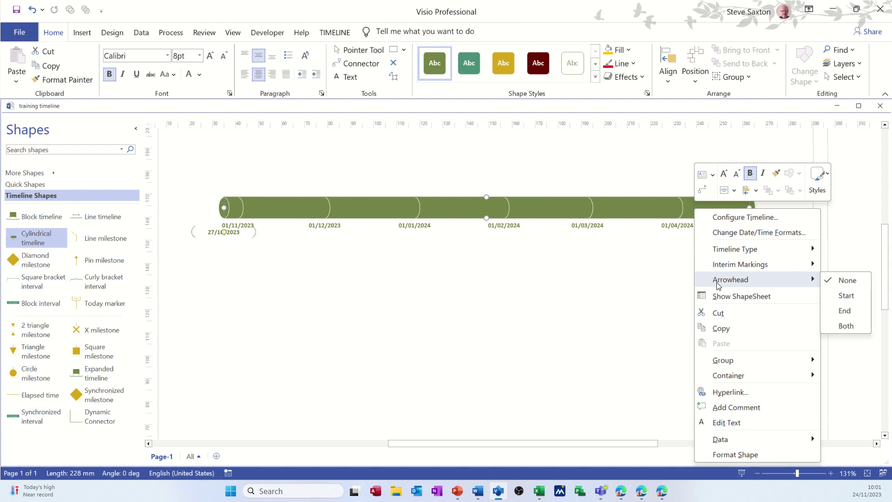
{"action": "left_click", "coordinate": [839, 310]}
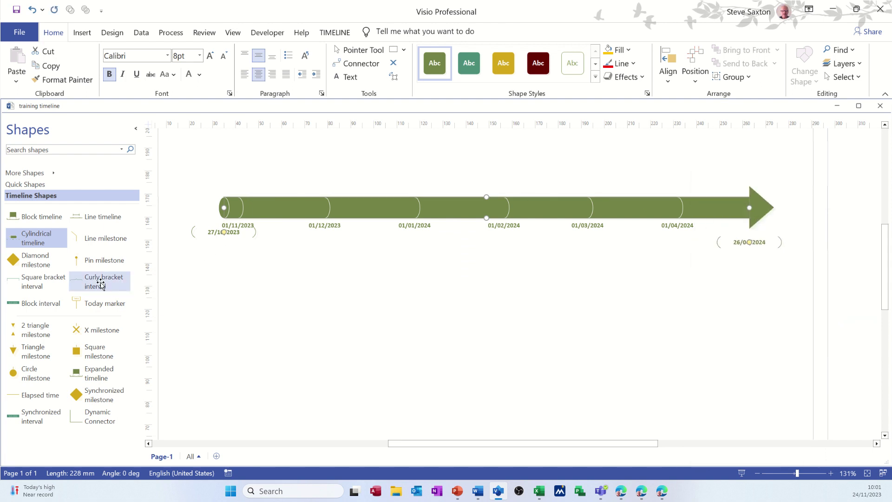
- Add a curly bracket interval labelled Phase 1 (29/10/2023–30/11/2023) to the timeline
{"action": "left_click_drag", "start_coordinate": [101, 284], "coordinate": [278, 197]}
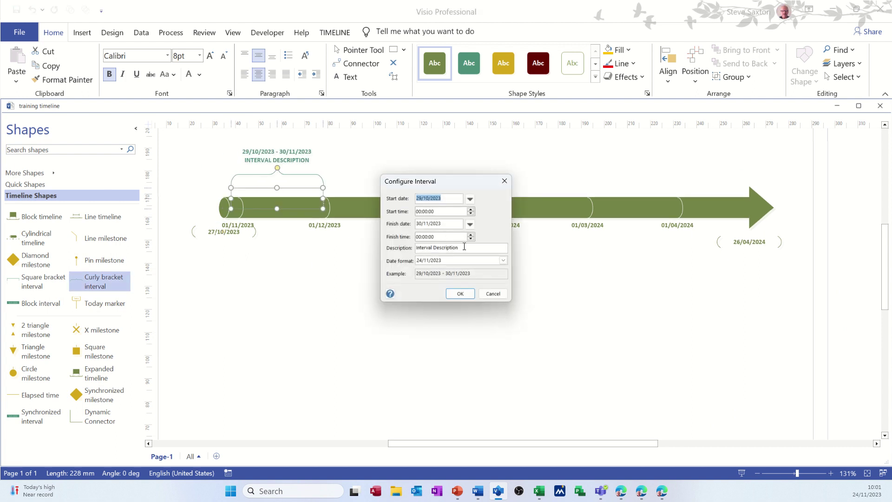
{"action": "left_click_drag", "start_coordinate": [464, 247], "coordinate": [413, 240]}
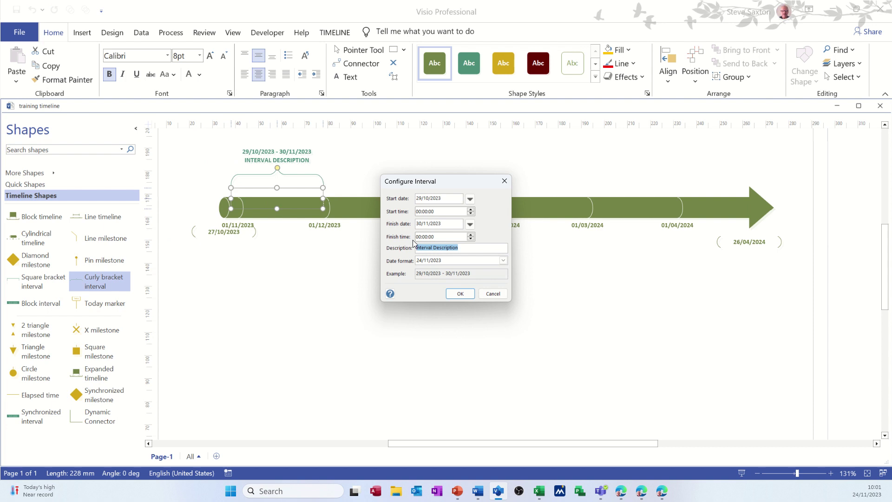
{"action": "type", "text": "Phase 1"}
{"action": "left_click", "coordinate": [460, 294]}
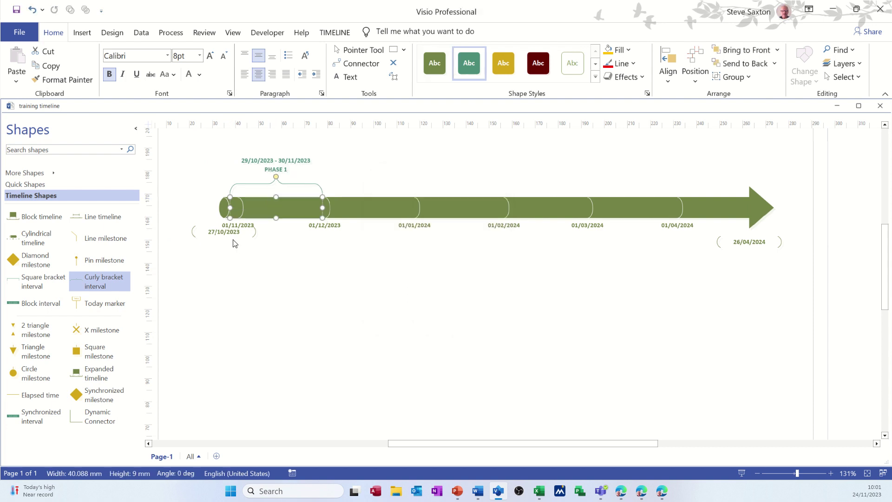
- Add a second curly bracket interval labelled Phase 2 (03/12/2023–04/01/2024)
{"action": "left_click_drag", "start_coordinate": [116, 279], "coordinate": [378, 205]}
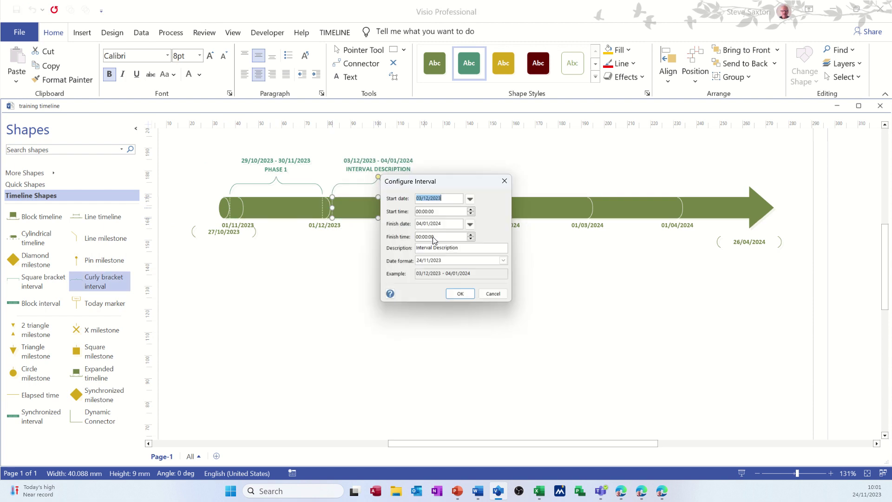
{"action": "left_click_drag", "start_coordinate": [469, 247], "coordinate": [408, 242]}
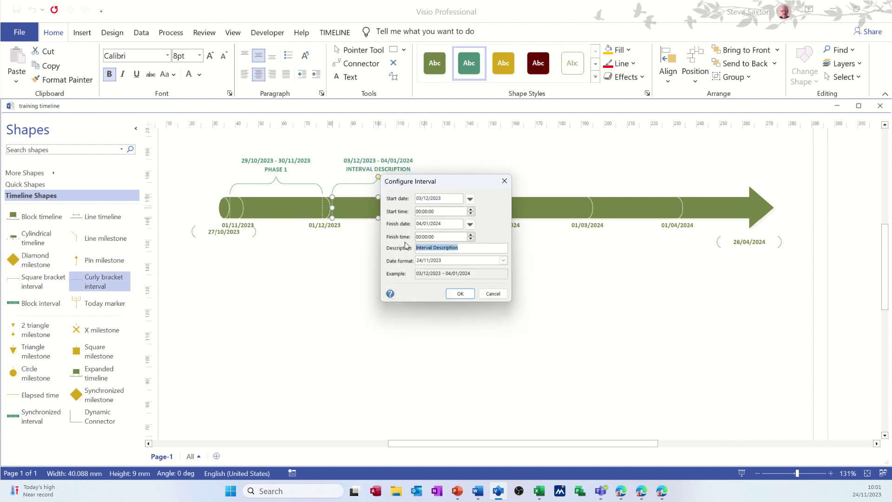
{"action": "type", "text": "Phase 2"}
{"action": "left_click", "coordinate": [460, 293]}
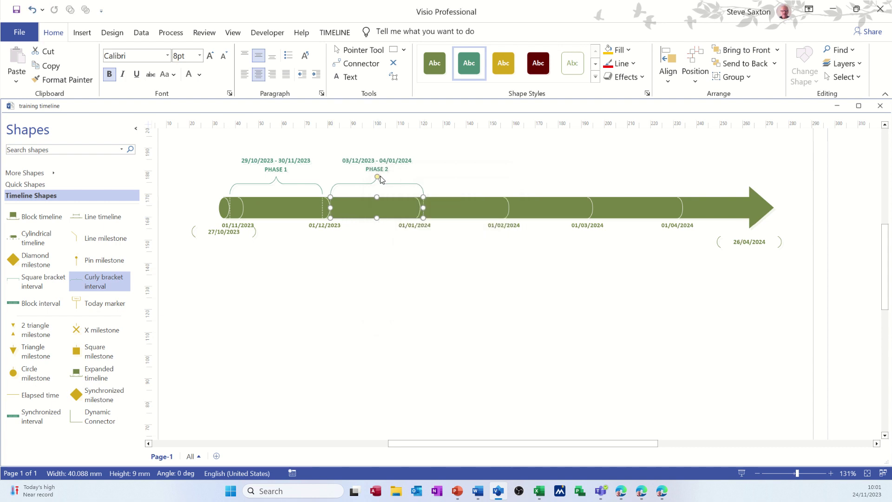
- Flip the Phase 2 bracket below the timeline bar
{"action": "key", "text": "Escape"}
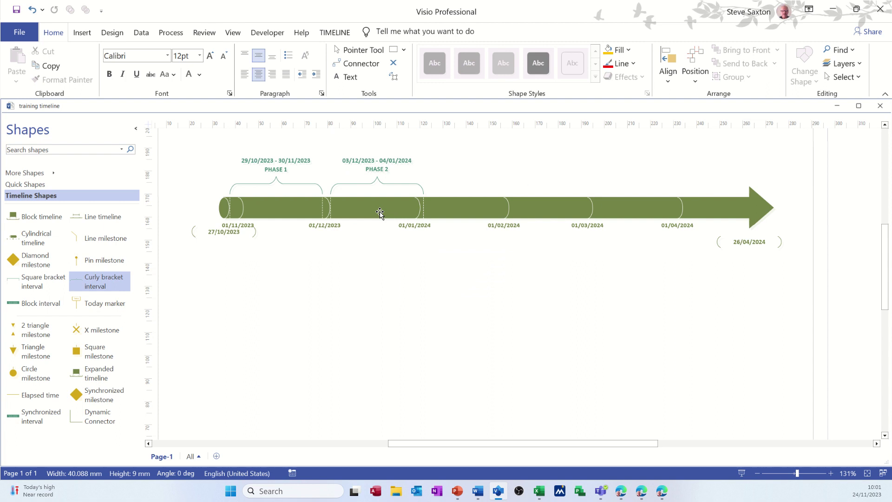
{"action": "left_click", "coordinate": [379, 177]}
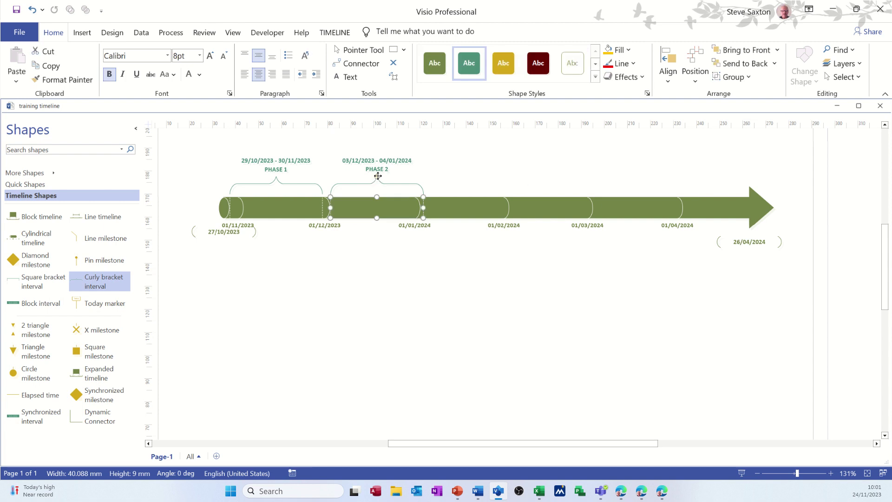
{"action": "left_click_drag", "start_coordinate": [372, 264], "coordinate": [379, 270]}
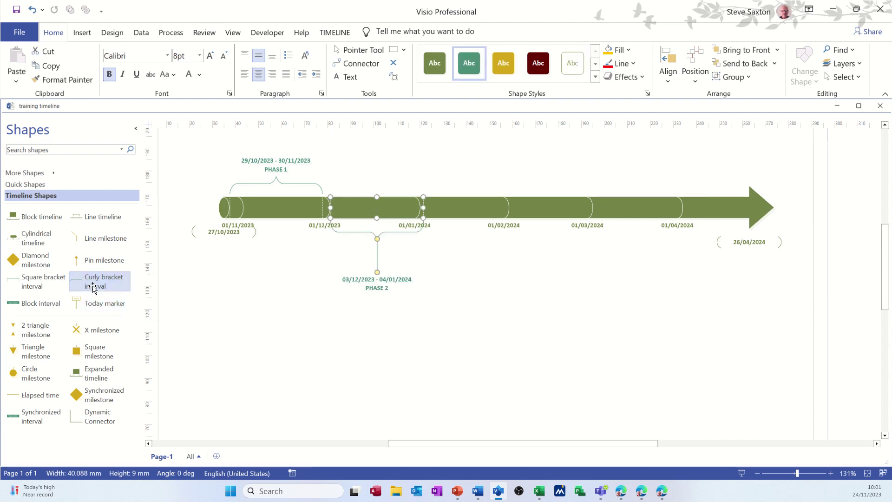
- Add a curly bracket interval labelled Phase 3 to the timeline
{"action": "left_click_drag", "start_coordinate": [287, 219], "coordinate": [473, 193]}
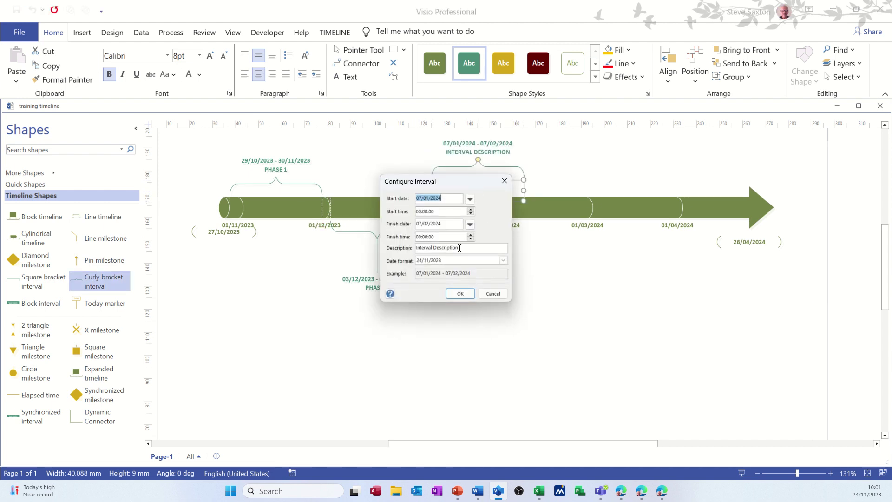
{"action": "left_click_drag", "start_coordinate": [462, 247], "coordinate": [387, 245]}
{"action": "type", "text": "Phase 3"}
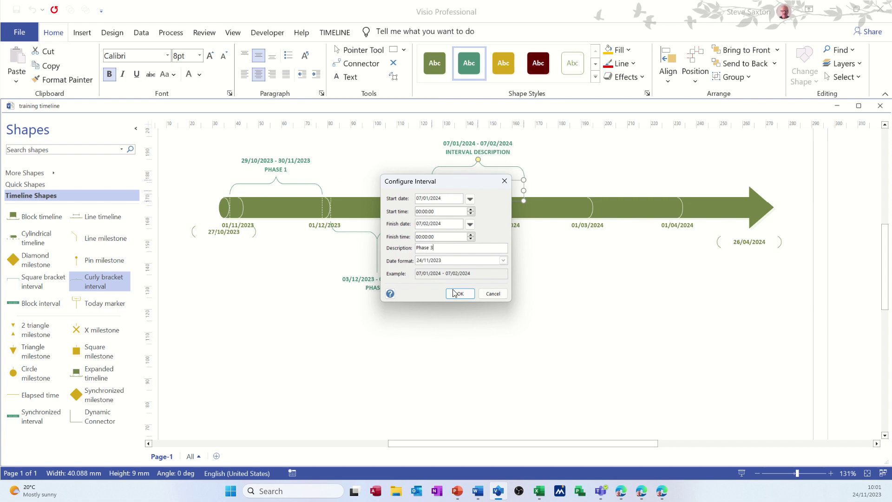
{"action": "left_click", "coordinate": [457, 293]}
- Add a Phase 4 curly bracket interval and flip it below the bar
{"action": "left_click_drag", "start_coordinate": [99, 281], "coordinate": [570, 194]}
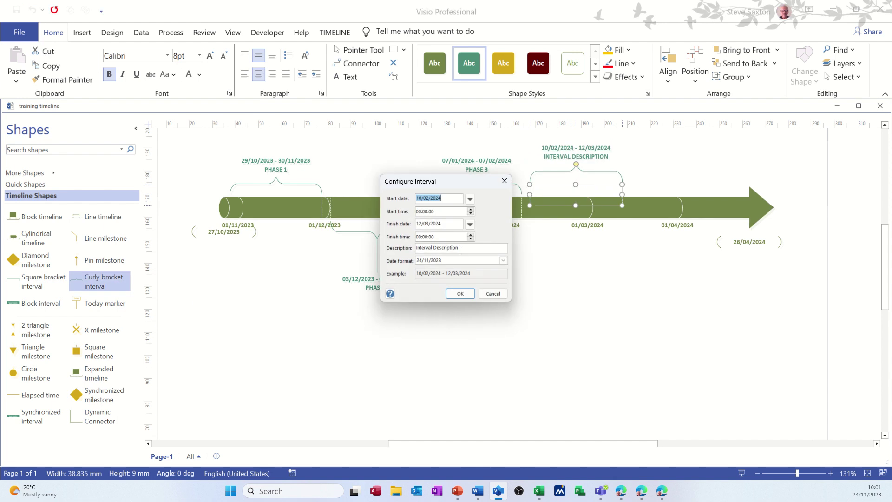
{"action": "left_click_drag", "start_coordinate": [461, 251], "coordinate": [397, 257]}
{"action": "type", "text": "Phase 4"}
{"action": "left_click", "coordinate": [460, 293]}
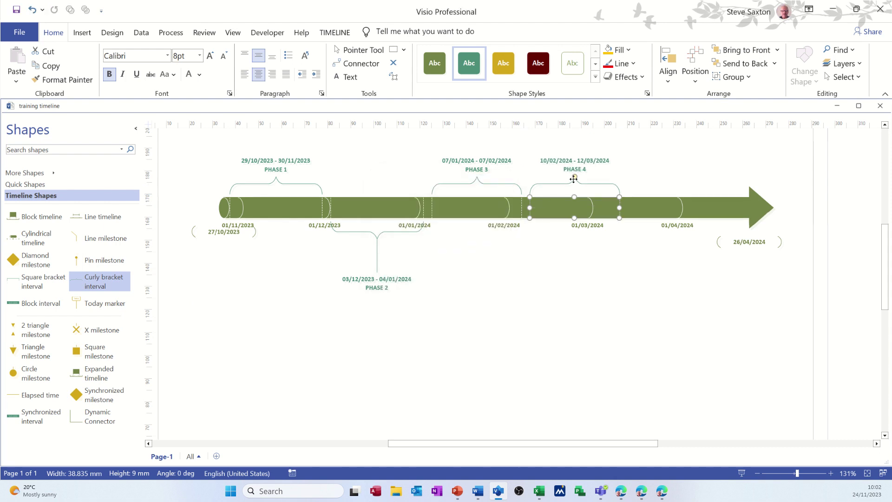
{"action": "left_click_drag", "start_coordinate": [575, 175], "coordinate": [573, 221]}
{"action": "left_click_drag", "start_coordinate": [573, 267], "coordinate": [576, 315]}
{"action": "left_click_drag", "start_coordinate": [575, 275], "coordinate": [575, 276]}
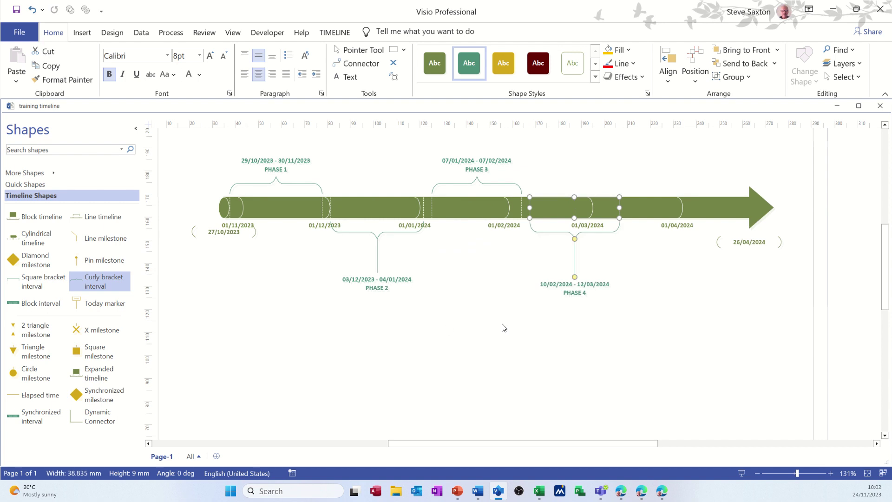
- Add a fifth curly bracket interval labelled Phase 5
{"action": "left_click_drag", "start_coordinate": [106, 283], "coordinate": [666, 203]}
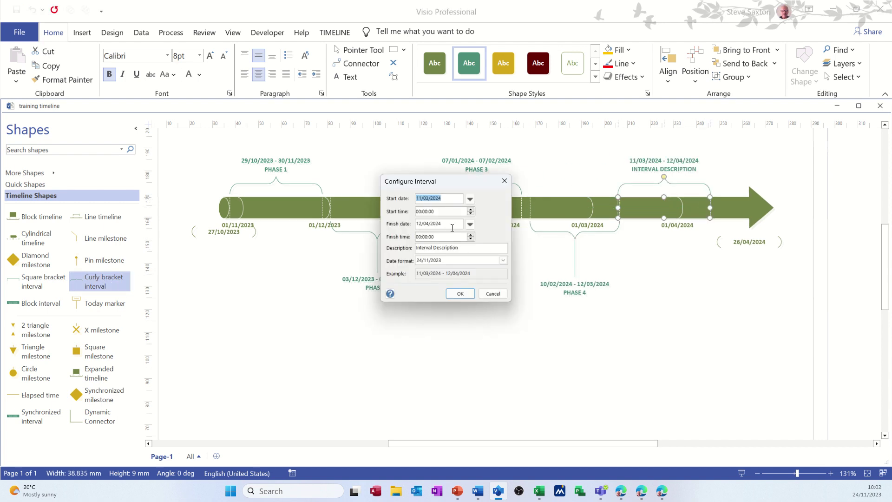
{"action": "left_click_drag", "start_coordinate": [463, 246], "coordinate": [360, 251]}
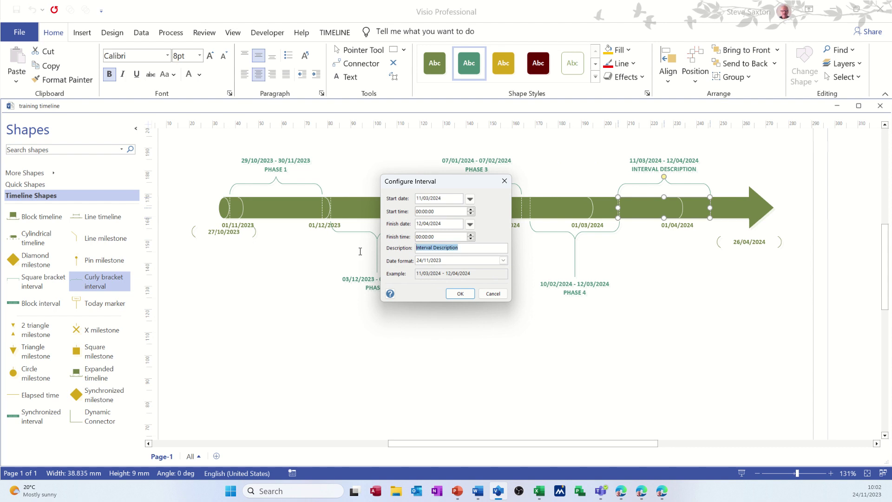
{"action": "type", "text": "Phase 5"}
{"action": "left_click", "coordinate": [460, 293]}
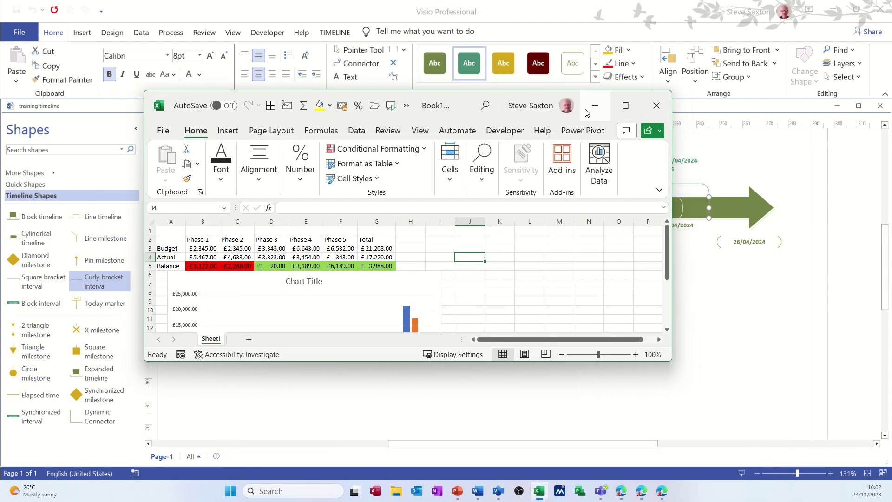
- Maximise the budget workbook and clear Phase 5's Actual value in F4
{"action": "left_click", "coordinate": [625, 106]}
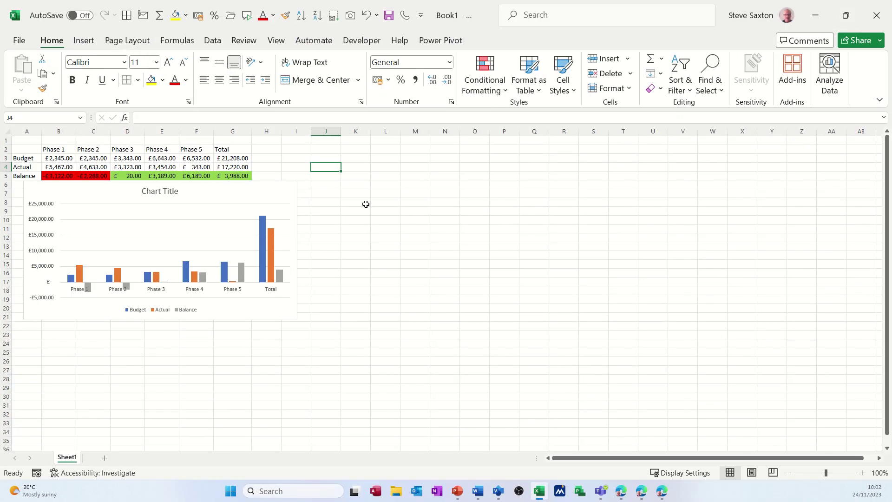
{"action": "left_click_drag", "start_coordinate": [276, 188], "coordinate": [266, 198]}
{"action": "scroll", "coordinate": [394, 231], "scroll_direction": "up", "scroll_amount": 2}
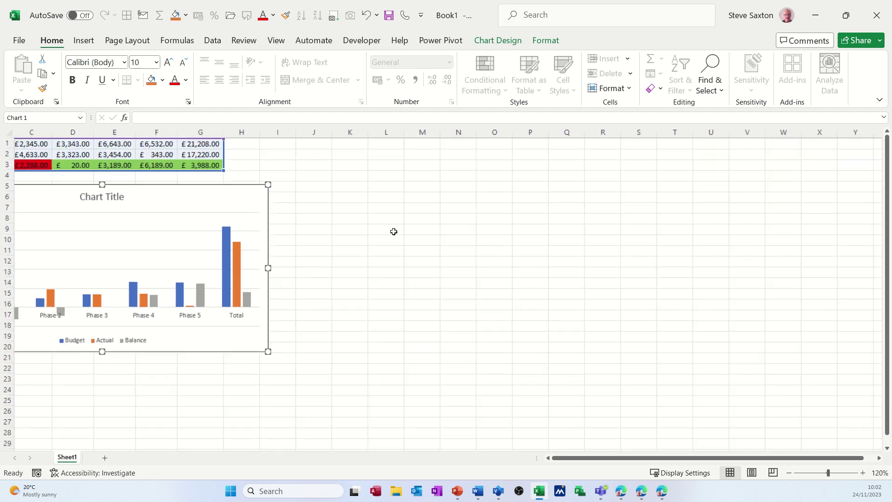
{"action": "left_click_drag", "start_coordinate": [601, 458], "coordinate": [571, 457]}
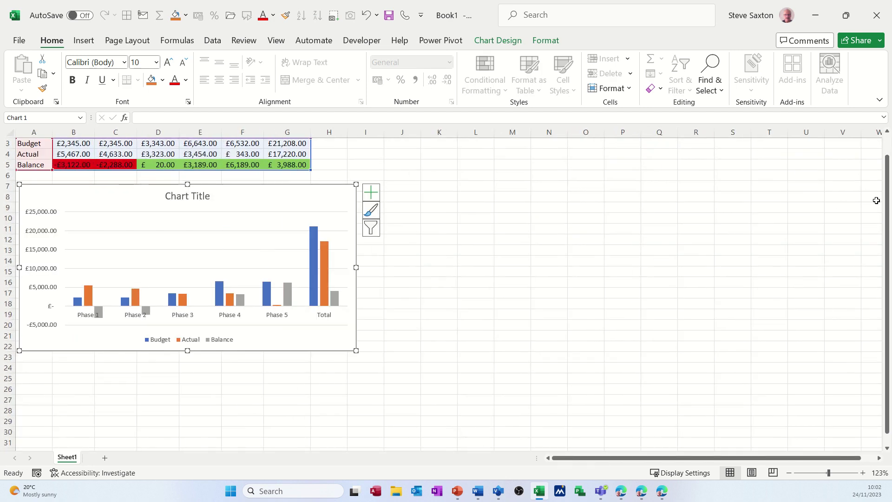
{"action": "left_click_drag", "start_coordinate": [887, 207], "coordinate": [887, 196]}
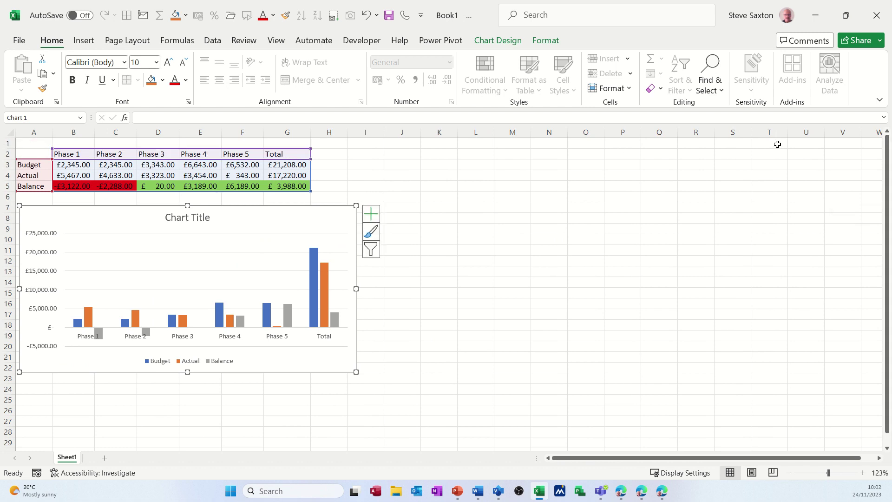
{"action": "left_click", "coordinate": [241, 176]}
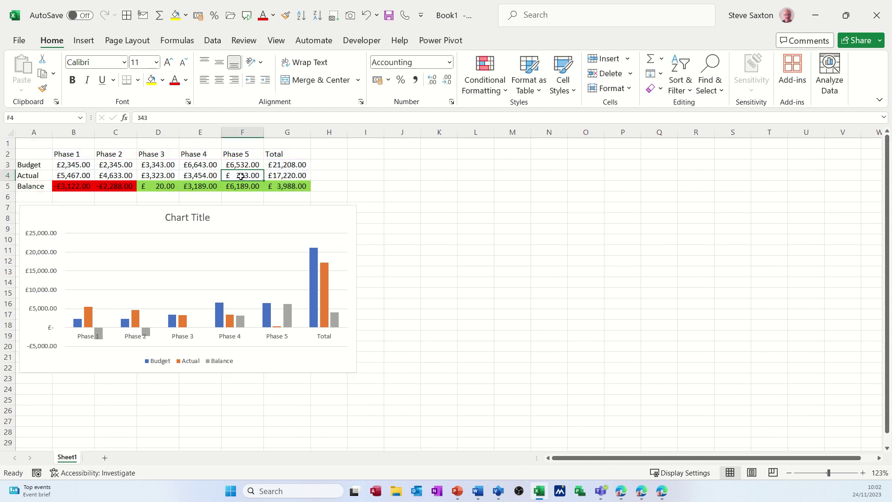
{"action": "key", "text": "Delete"}
- Delete the chart title and limit the chart data to B2:F5, dropping the Total bars
{"action": "left_click", "coordinate": [201, 217]}
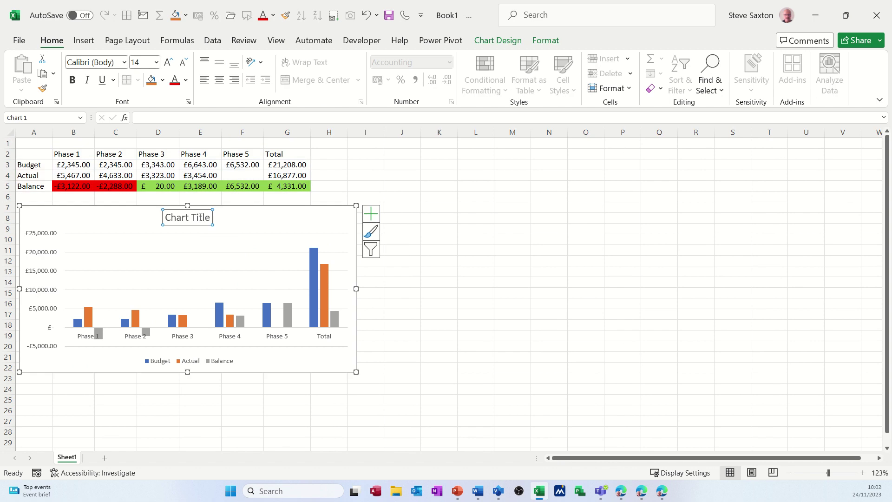
{"action": "key", "text": "Delete"}
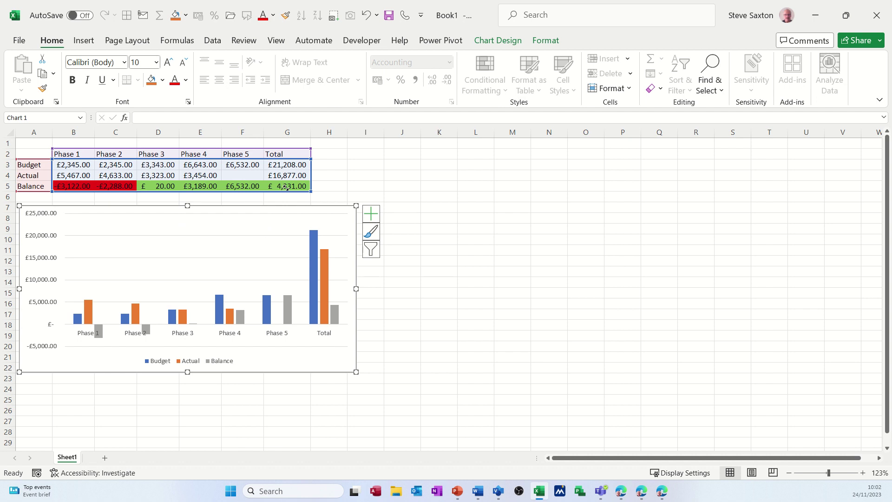
{"action": "left_click_drag", "start_coordinate": [286, 186], "coordinate": [271, 185]}
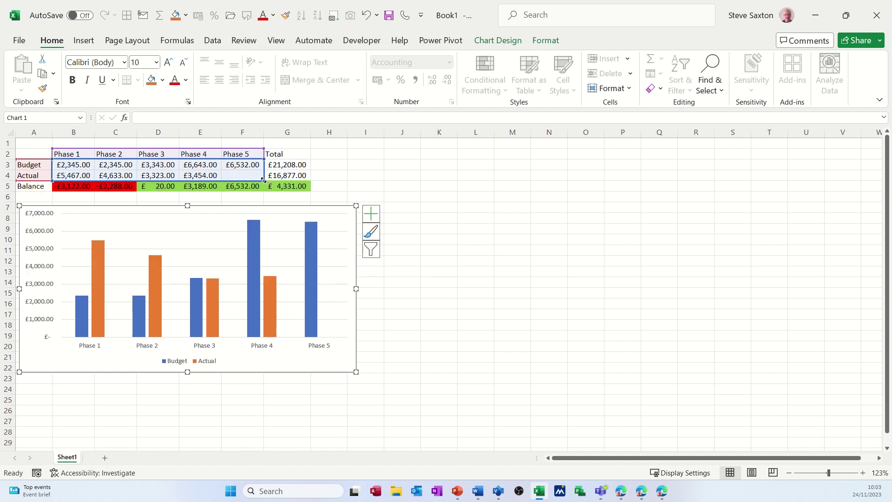
{"action": "left_click_drag", "start_coordinate": [261, 186], "coordinate": [263, 191]}
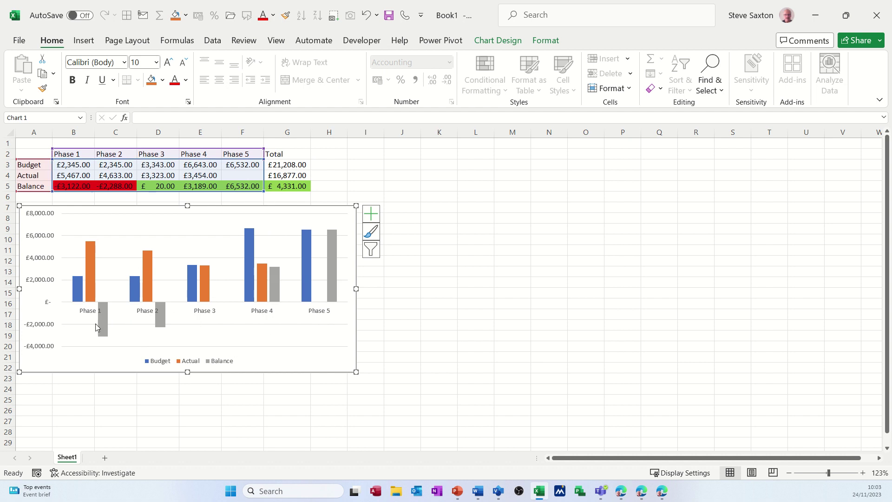
{"action": "left_click", "coordinate": [436, 271]}
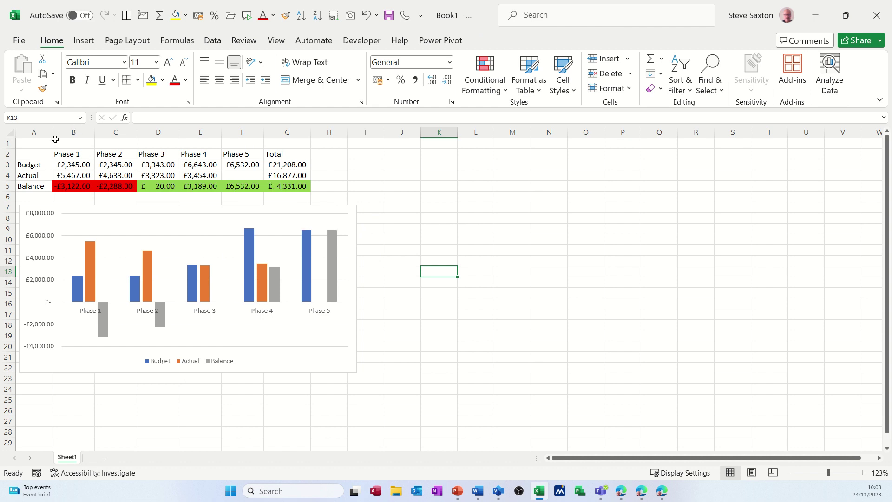
- Copy the table and chart area A2:I23 and return to Visio
{"action": "left_click", "coordinate": [32, 152]}
{"action": "left_click_drag", "start_coordinate": [33, 152], "coordinate": [352, 377]}
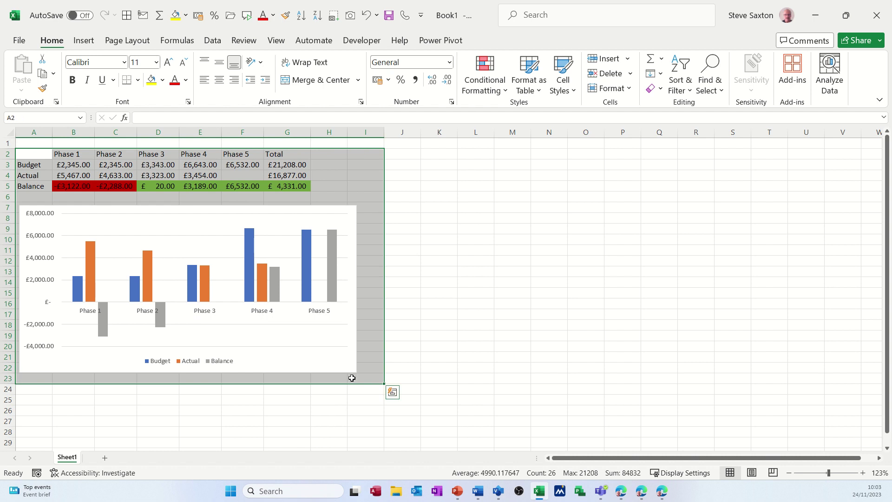
{"action": "key", "text": "ctrl+c"}
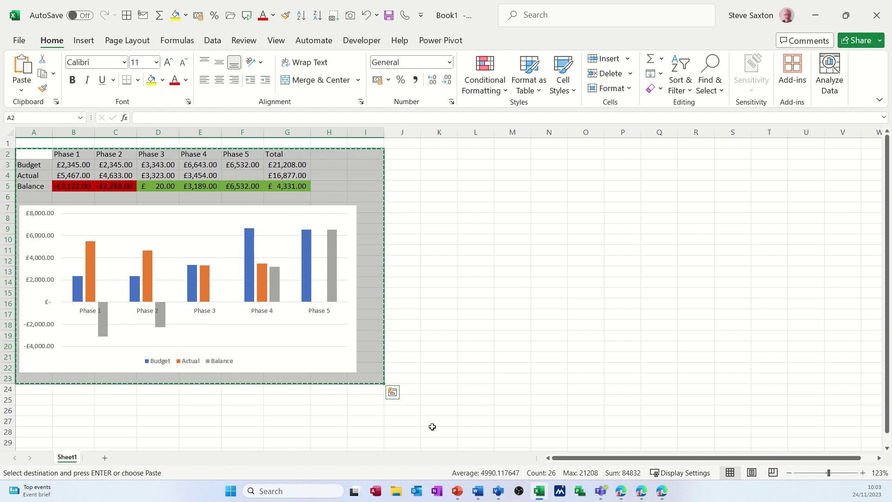
{"action": "left_click", "coordinate": [498, 491]}
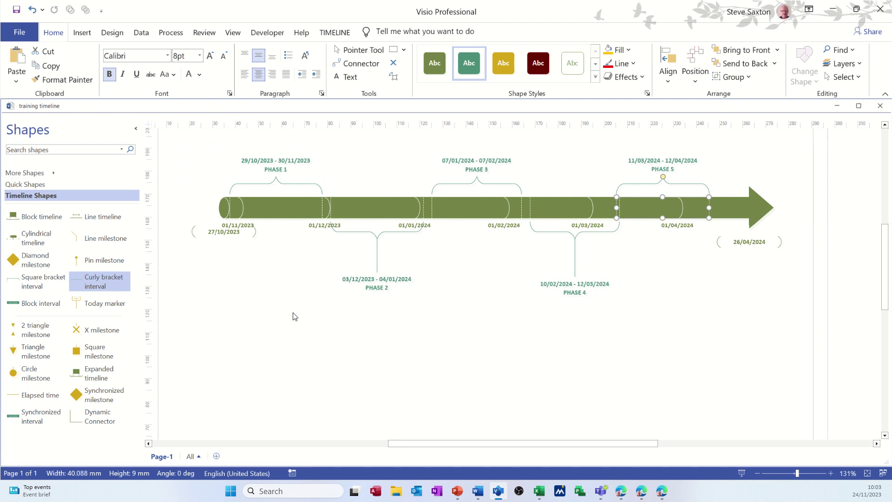
- Paste Special the copied range as a linked Microsoft Excel Worksheet
{"action": "left_click", "coordinate": [17, 76]}
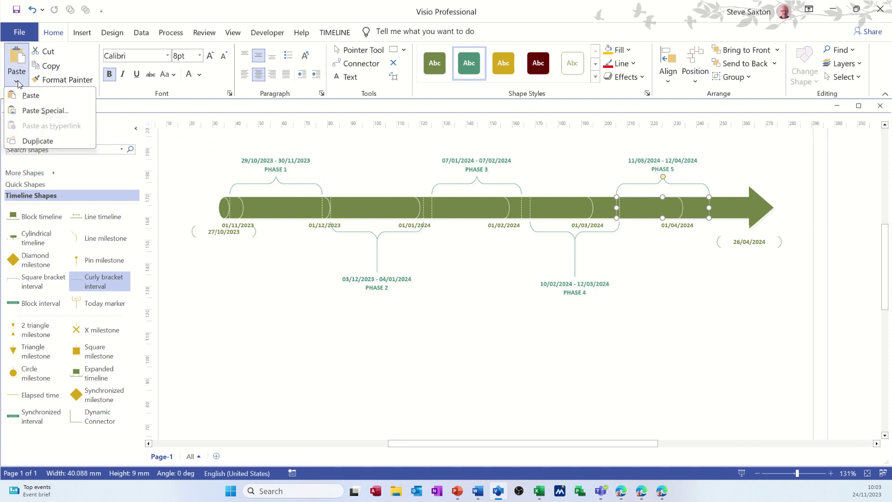
{"action": "left_click", "coordinate": [32, 111]}
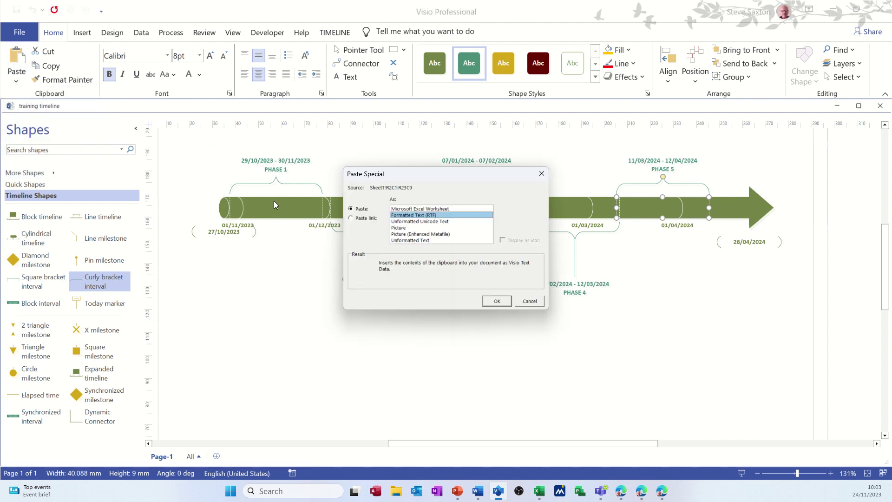
{"action": "left_click", "coordinate": [351, 218]}
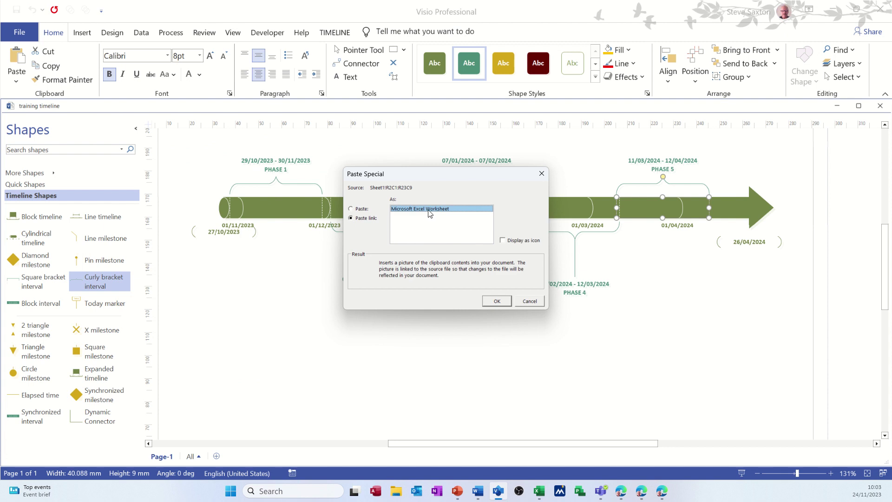
{"action": "left_click", "coordinate": [495, 302]}
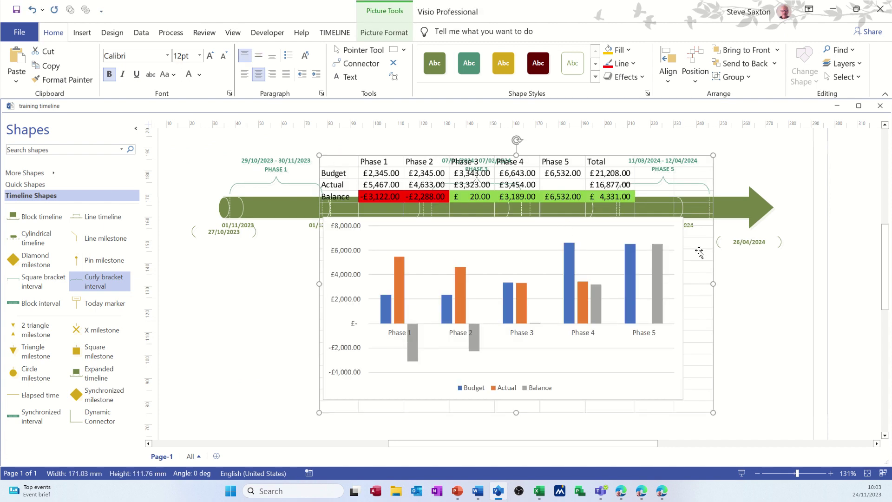
- Move the linked budget table and chart below the timeline and zoom to 95%
{"action": "left_click_drag", "start_coordinate": [697, 251], "coordinate": [649, 346]}
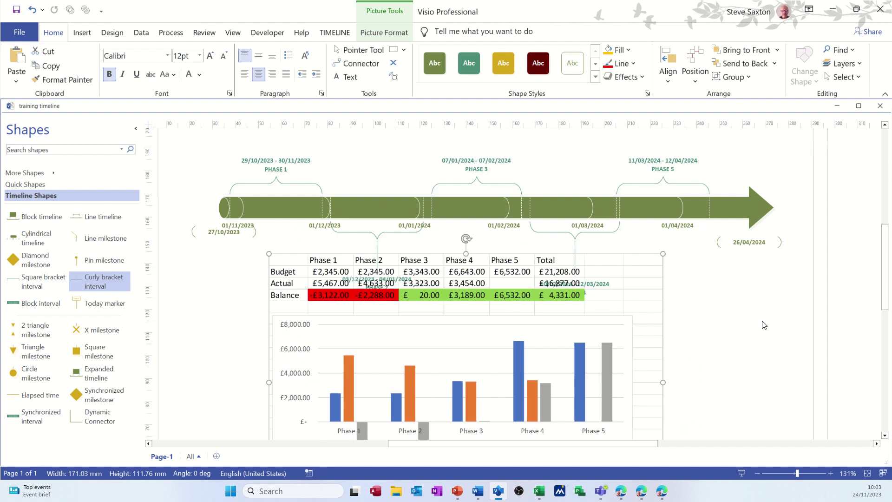
{"action": "scroll", "coordinate": [764, 325], "scroll_direction": "down", "scroll_amount": 3}
{"action": "scroll", "coordinate": [764, 325], "scroll_direction": "up", "scroll_amount": 3}
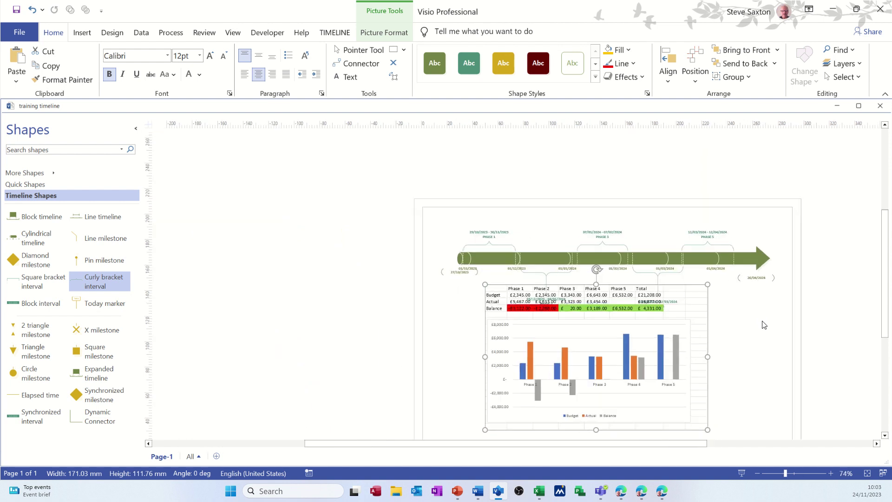
{"action": "scroll", "coordinate": [764, 324], "scroll_direction": "down", "scroll_amount": 3}
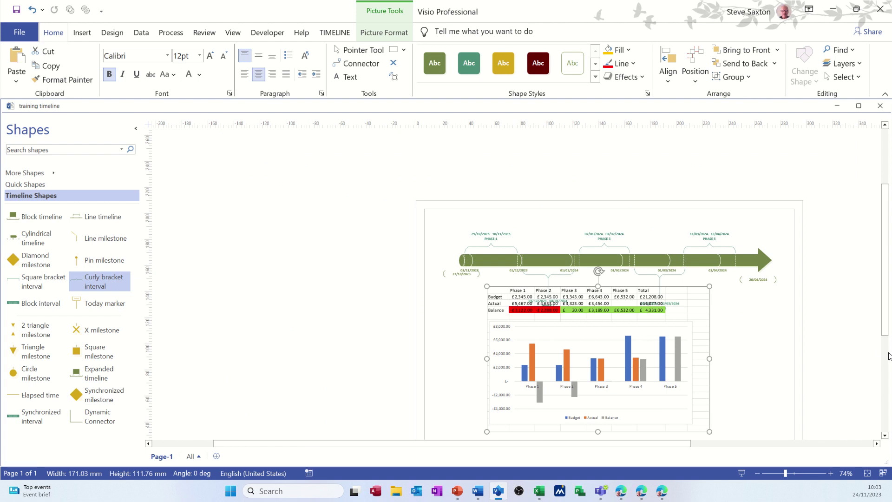
{"action": "left_click_drag", "start_coordinate": [887, 327], "coordinate": [887, 358]}
{"action": "left_click_drag", "start_coordinate": [708, 310], "coordinate": [714, 335]}
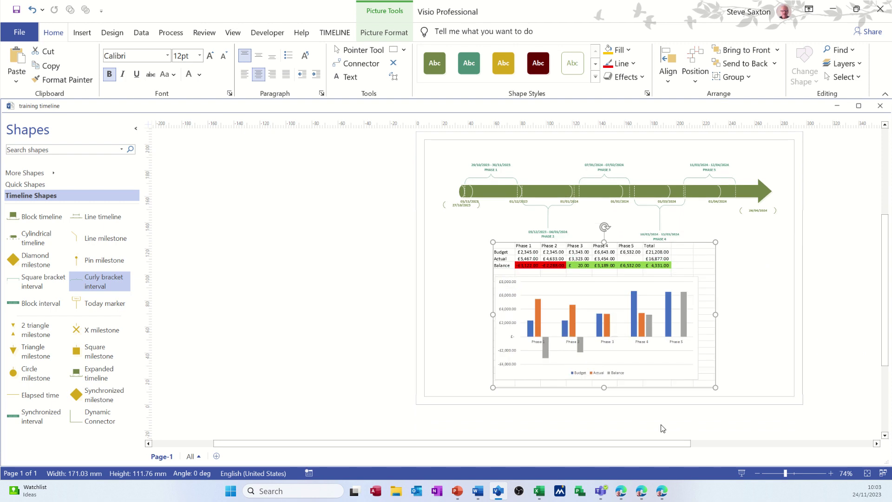
{"action": "left_click_drag", "start_coordinate": [649, 445], "coordinate": [718, 447]}
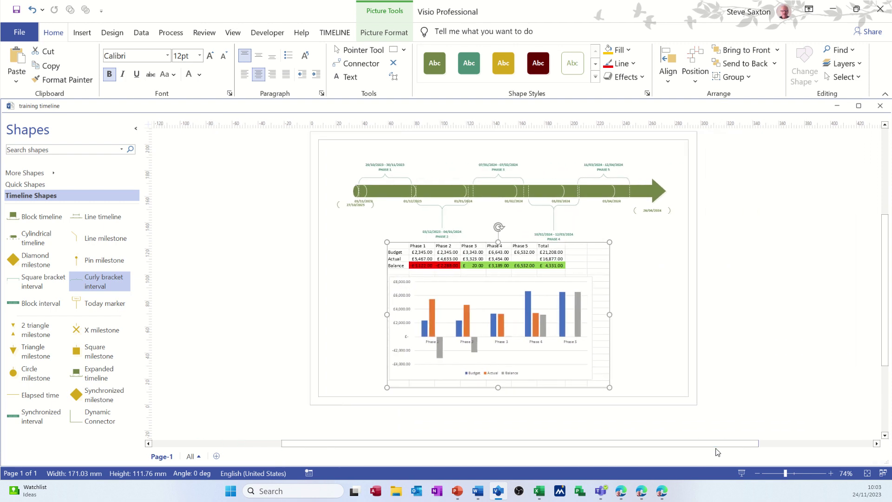
{"action": "left_click", "coordinate": [831, 473]}
{"action": "left_click", "coordinate": [831, 473]}
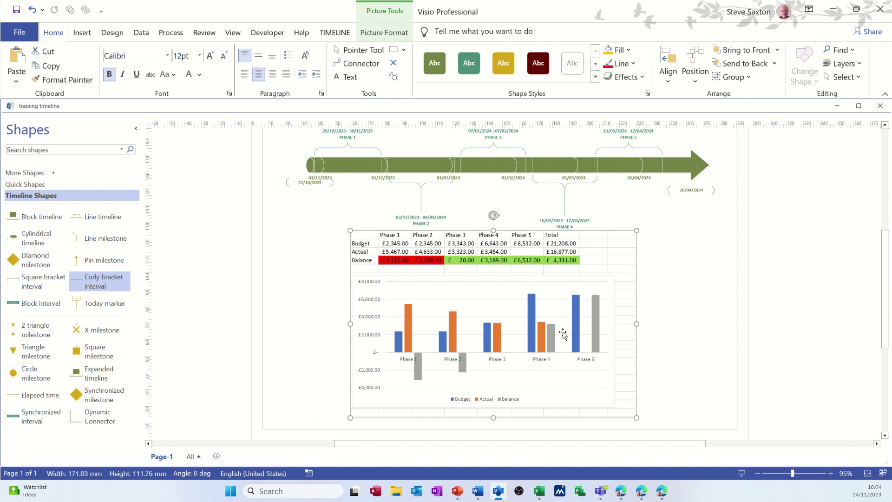
- Enter 3334 as Phase 5's Actual in cell F4 of the Excel workbook
{"action": "left_click", "coordinate": [540, 493]}
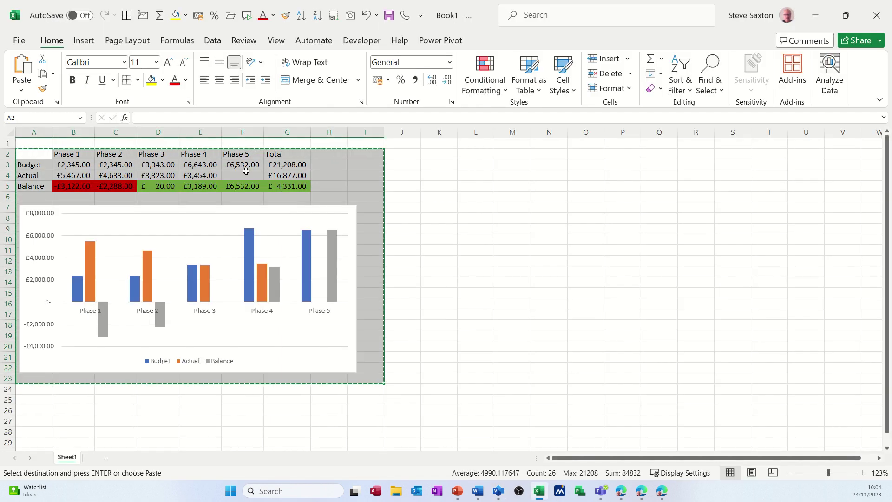
{"action": "left_click", "coordinate": [246, 173]}
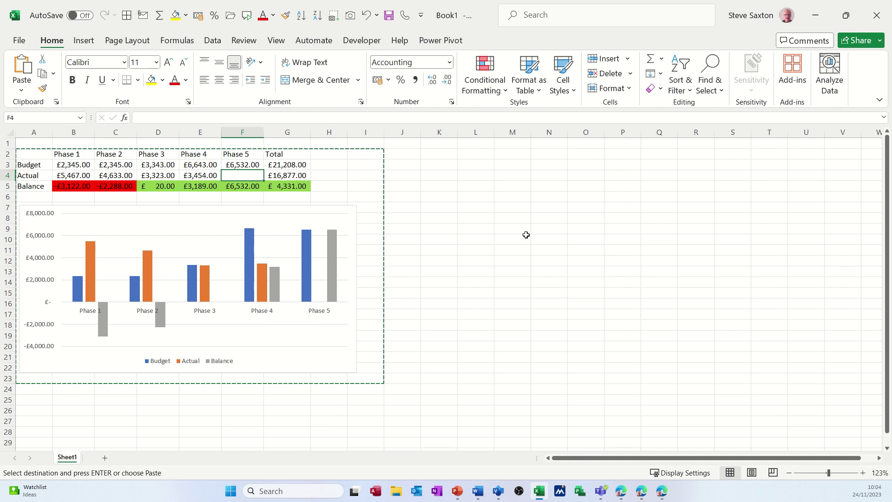
{"action": "type", "text": "3334"}
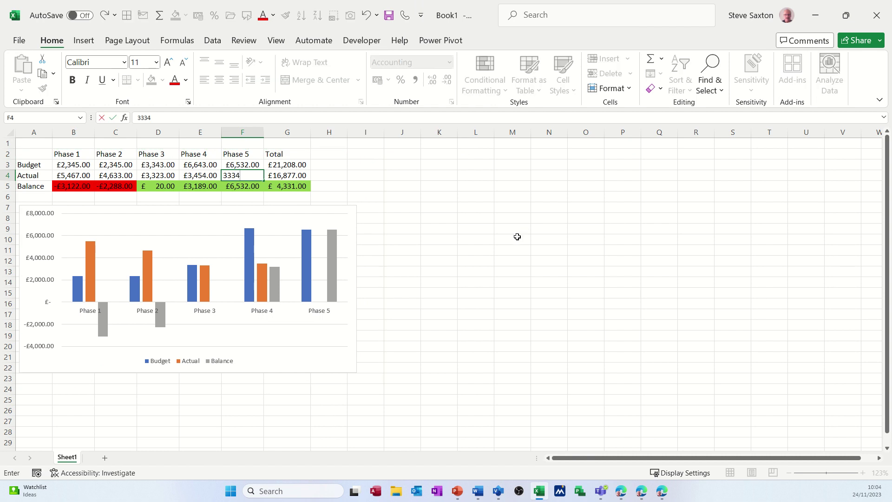
{"action": "left_click", "coordinate": [517, 236]}
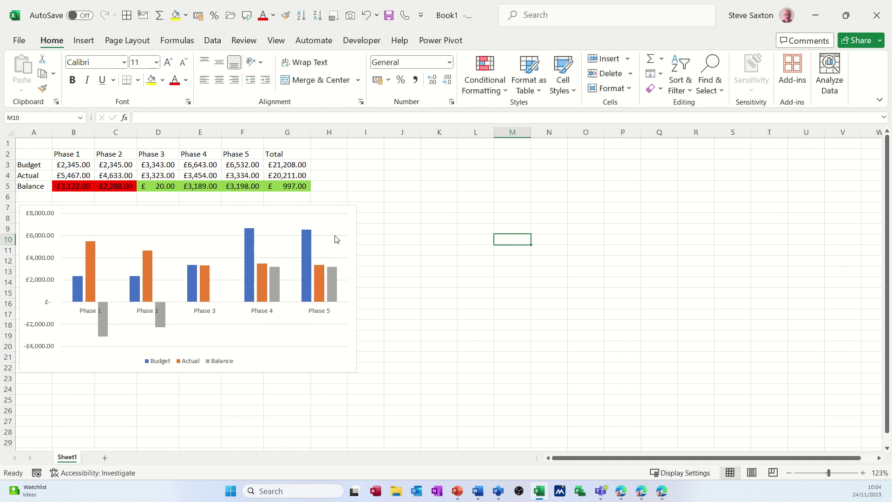
- Return to Visio to check the linked table shows Phase 5 Actual £3,334.00 and balance £997.00
{"action": "left_click", "coordinate": [497, 494]}
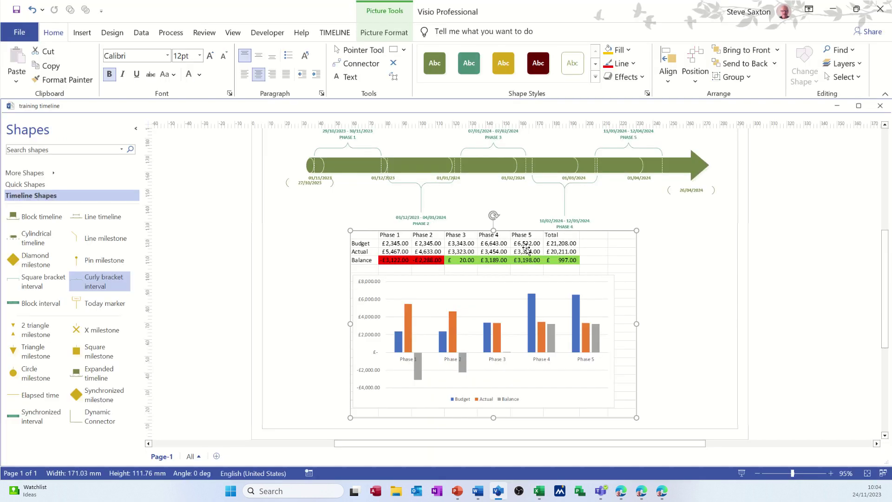